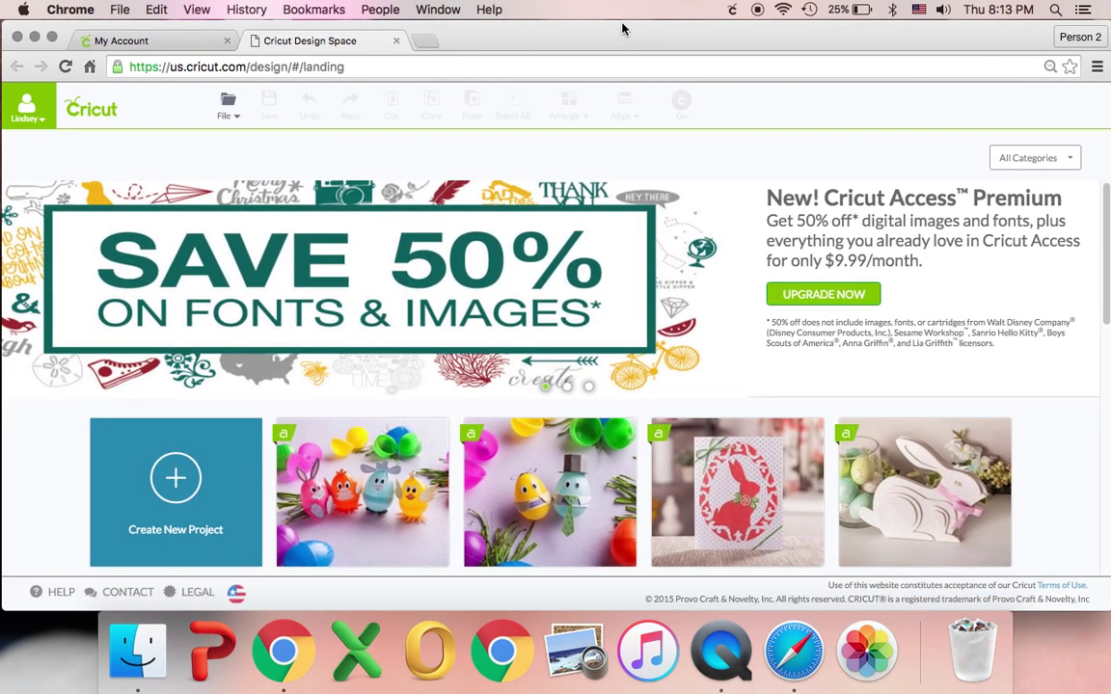
Start a new blank project and bring up the Upload images and patterns screen.
left_click(214, 111)
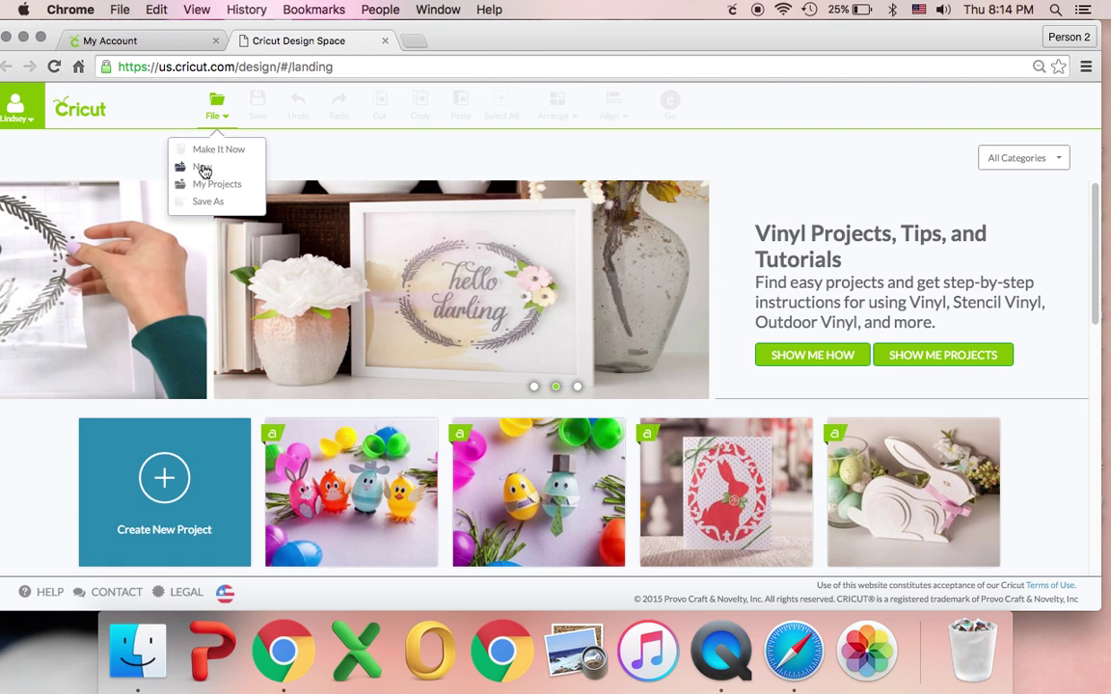
left_click(205, 173)
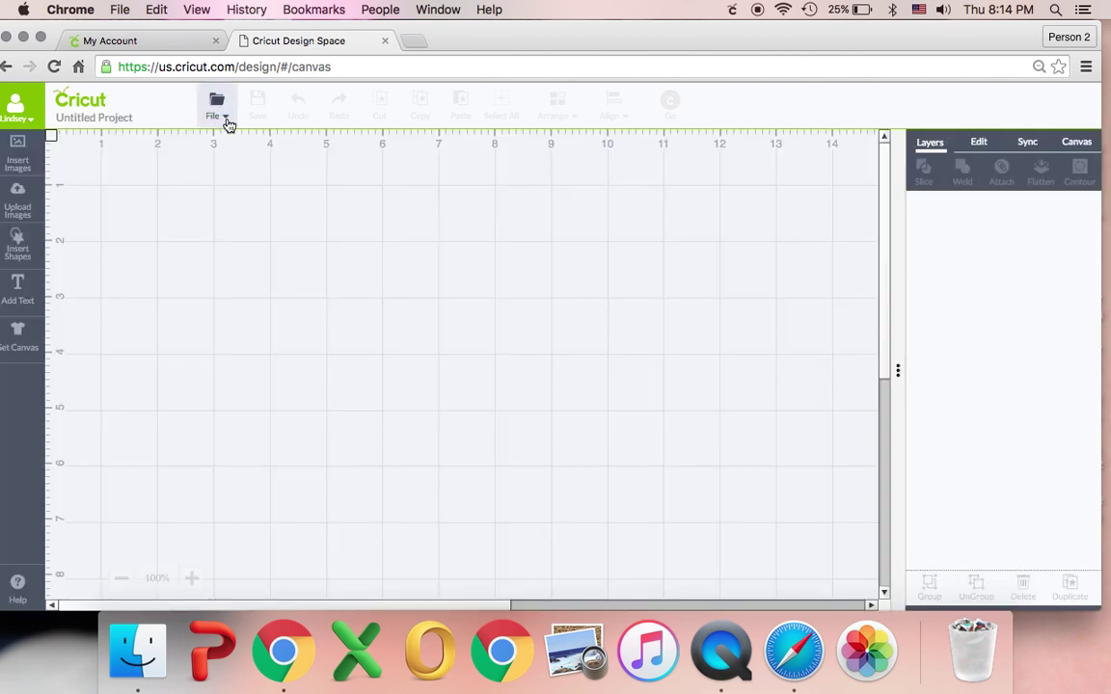
left_click(20, 210)
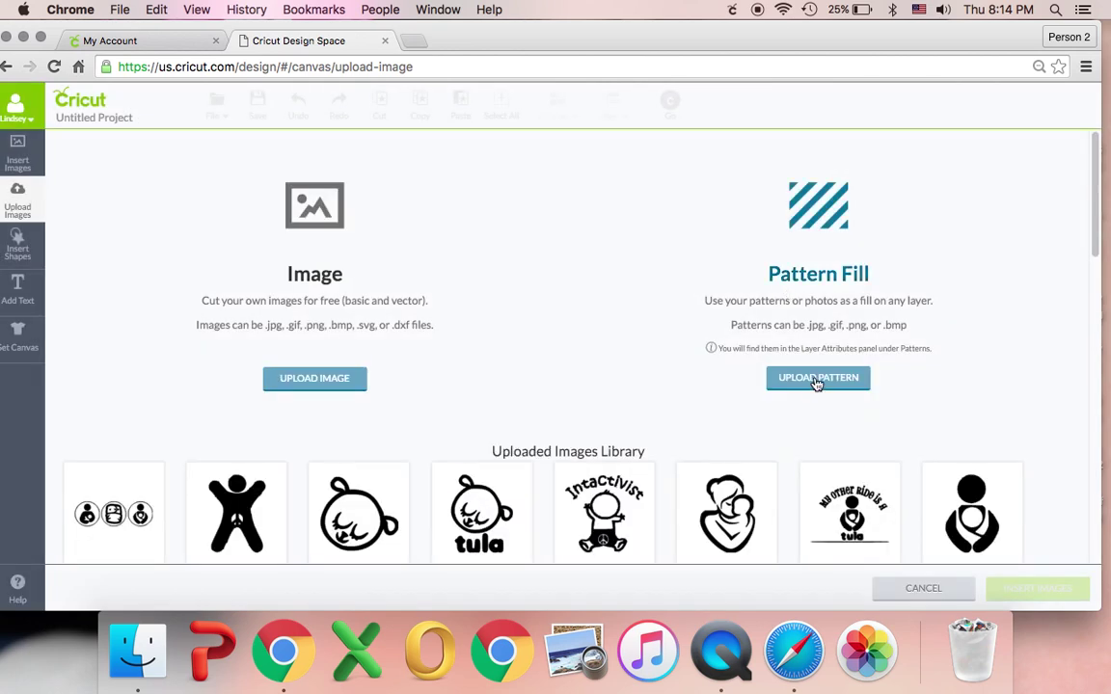
Choose Upload Pattern and select the Desktop photo PA020606.JPG.
left_click(817, 380)
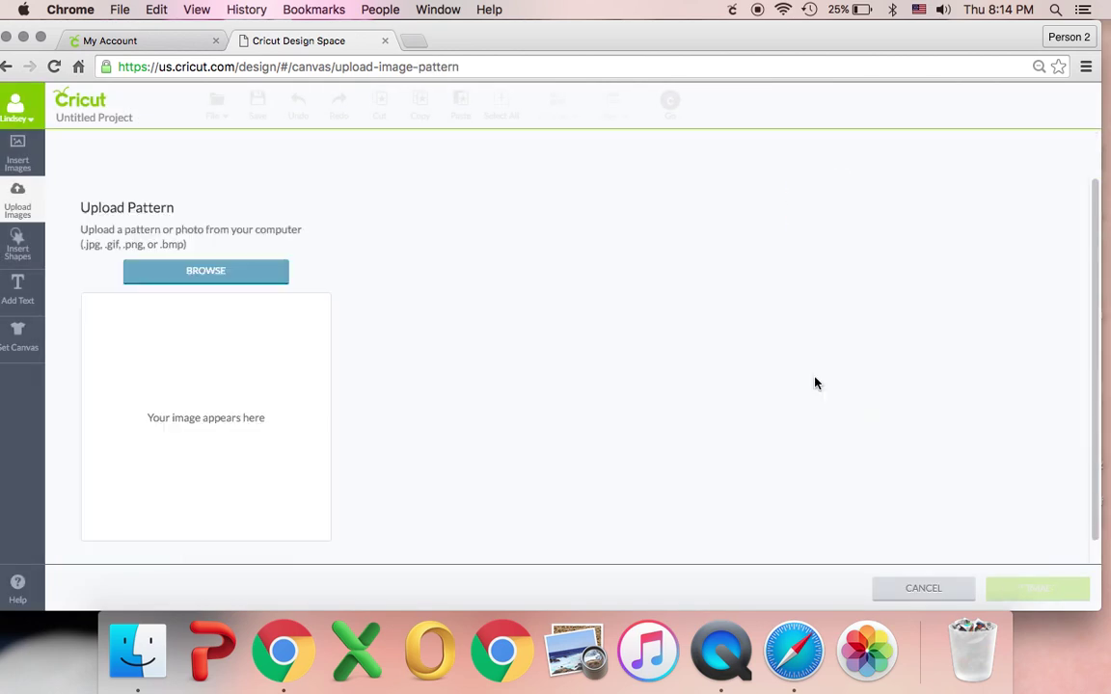
left_click(269, 278)
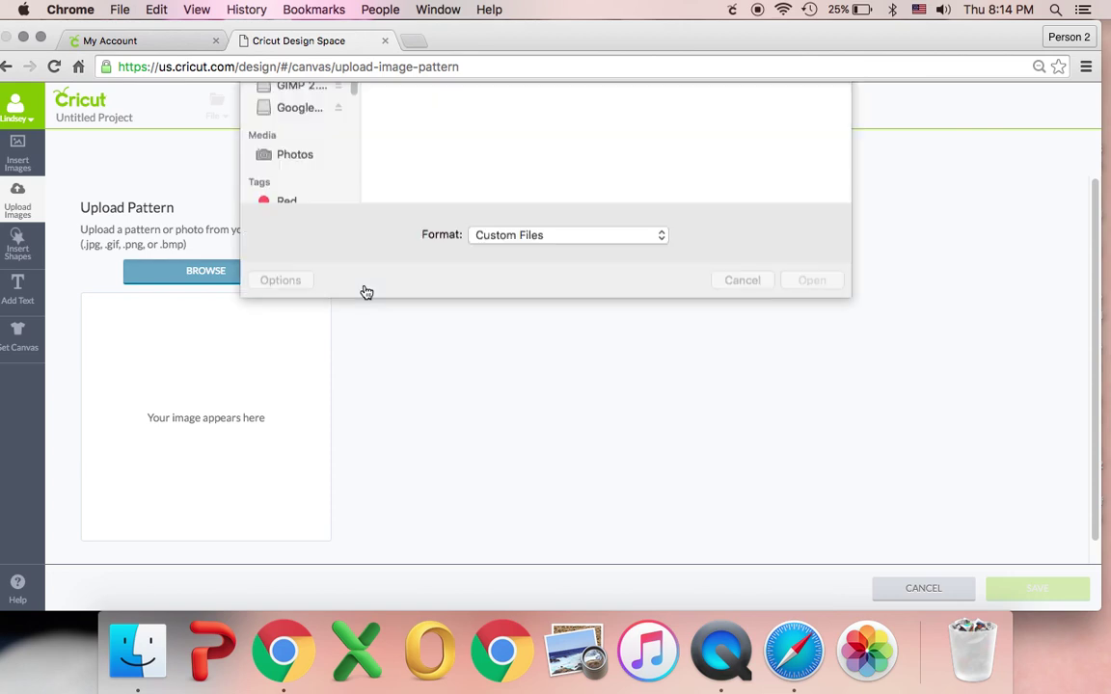
scroll(518, 303, "down", 2)
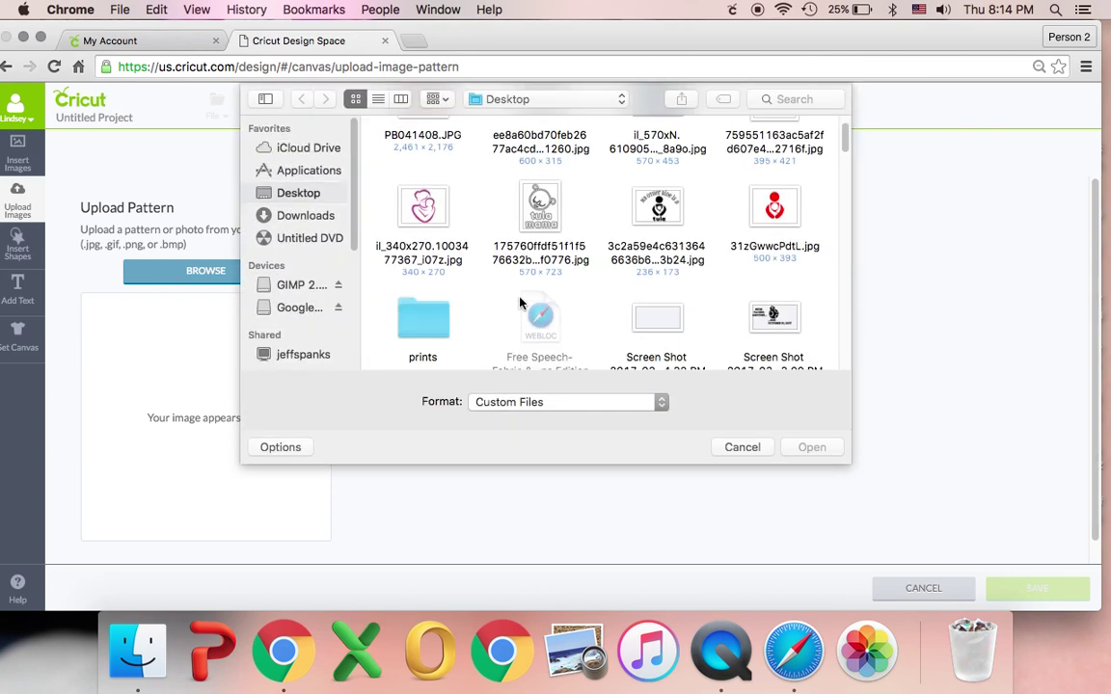
scroll(518, 302, "down", 3)
scroll(518, 303, "down", 3)
scroll(520, 303, "down", 2)
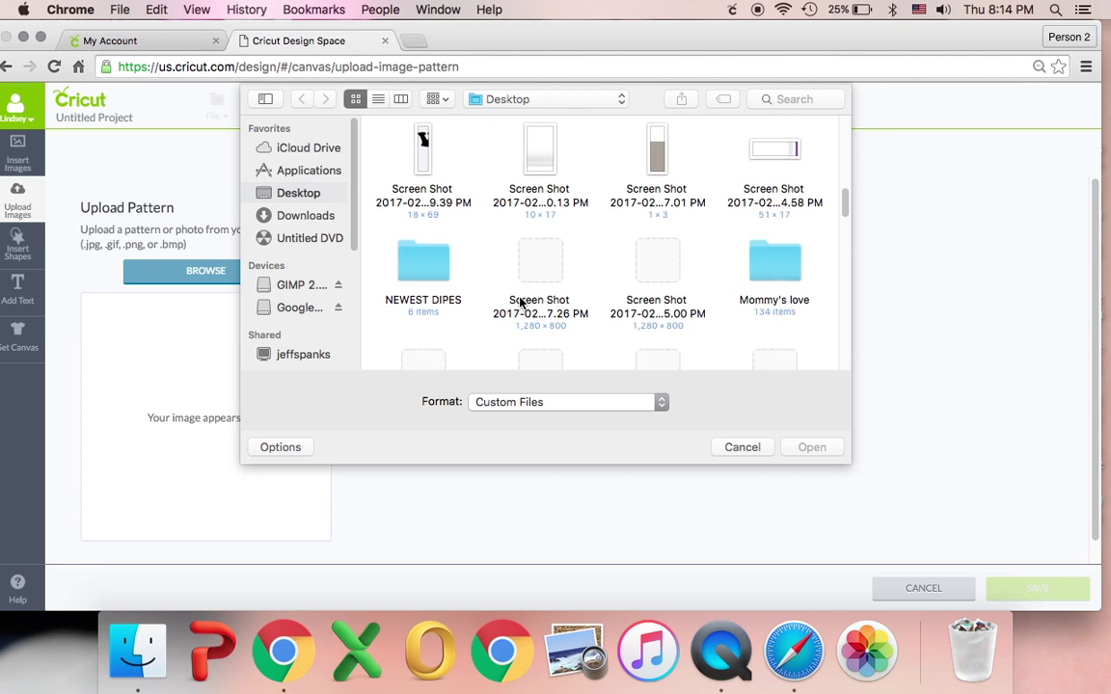
scroll(520, 303, "down", 1)
scroll(519, 303, "down", 3)
scroll(519, 303, "down", 5)
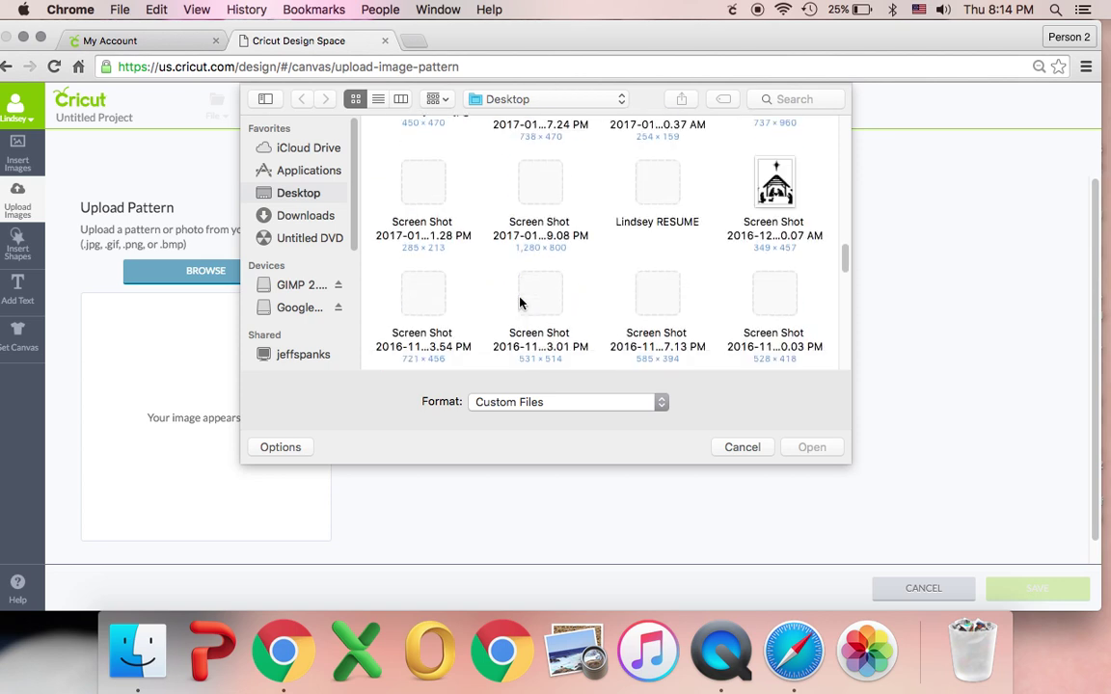
scroll(520, 303, "down", 2)
scroll(520, 302, "down", 4)
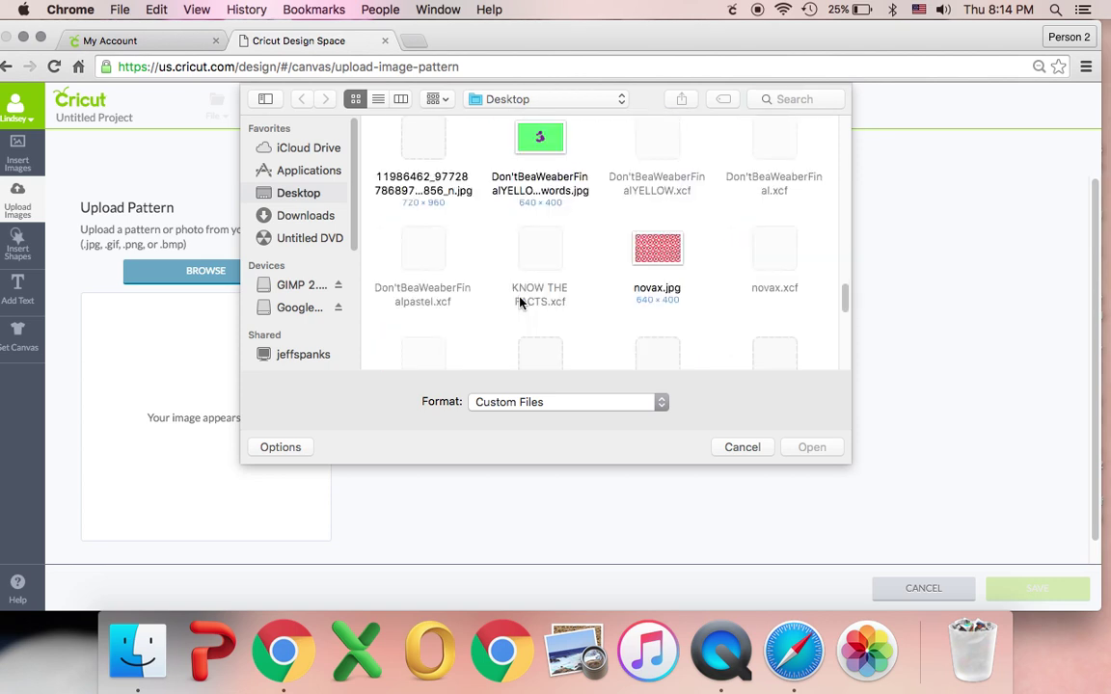
scroll(520, 302, "down", 2)
scroll(520, 300, "down", 5)
scroll(520, 298, "down", 1)
scroll(519, 298, "down", 1)
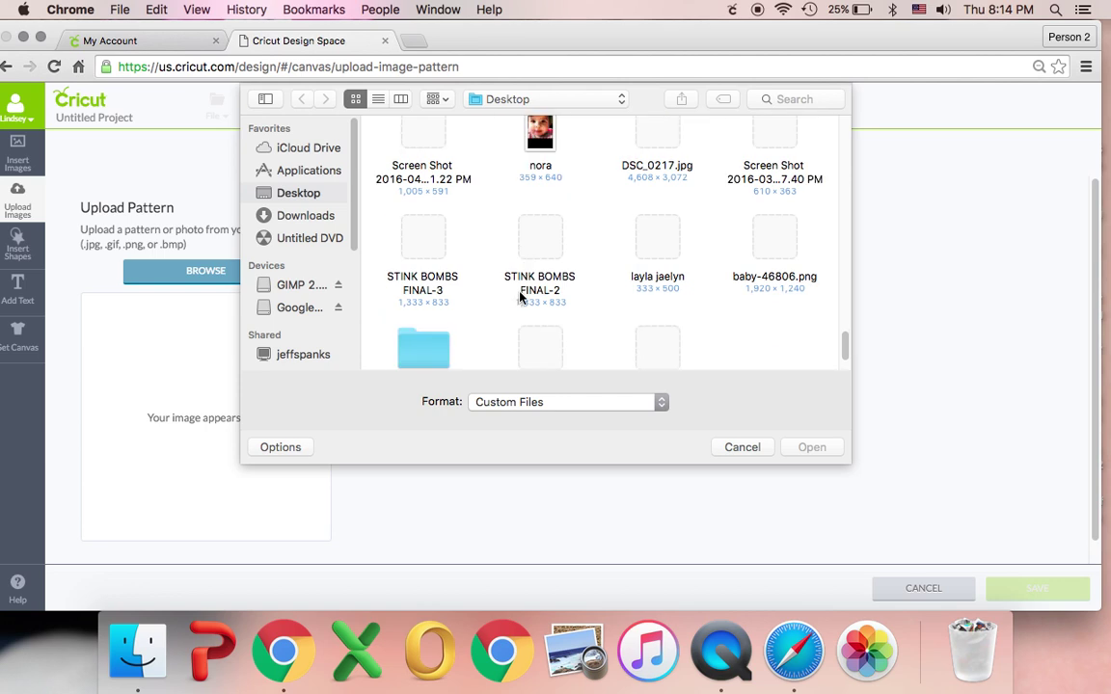
scroll(519, 298, "up", 2)
scroll(520, 298, "up", 3)
scroll(520, 298, "up", 2)
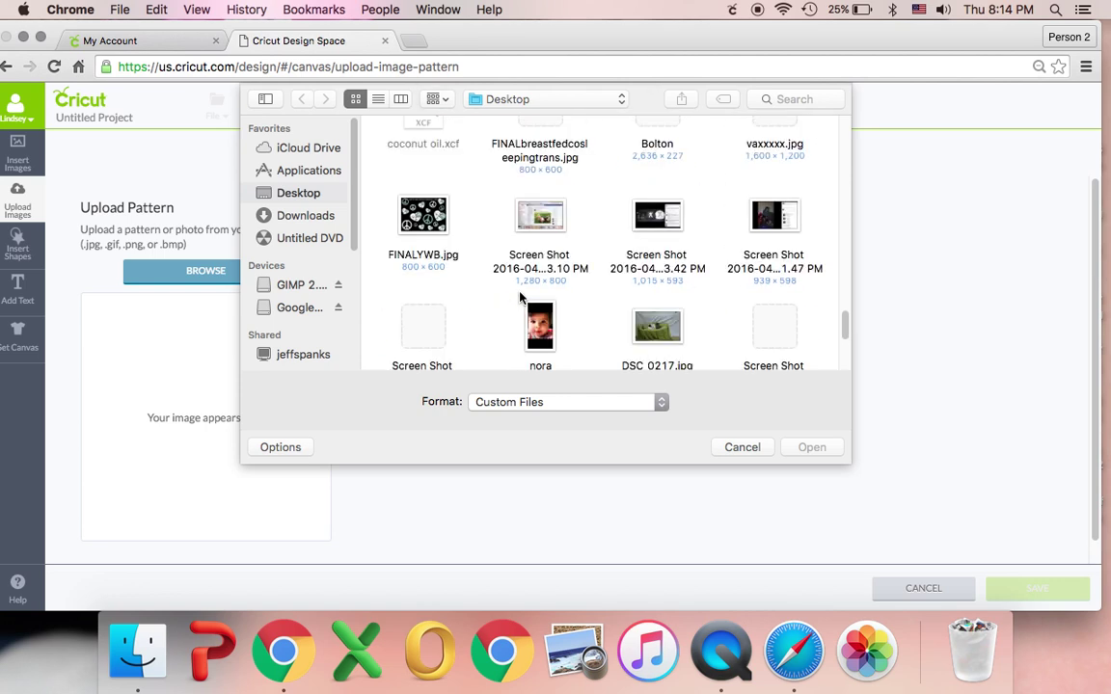
scroll(520, 298, "down", 3)
scroll(520, 298, "down", 3)
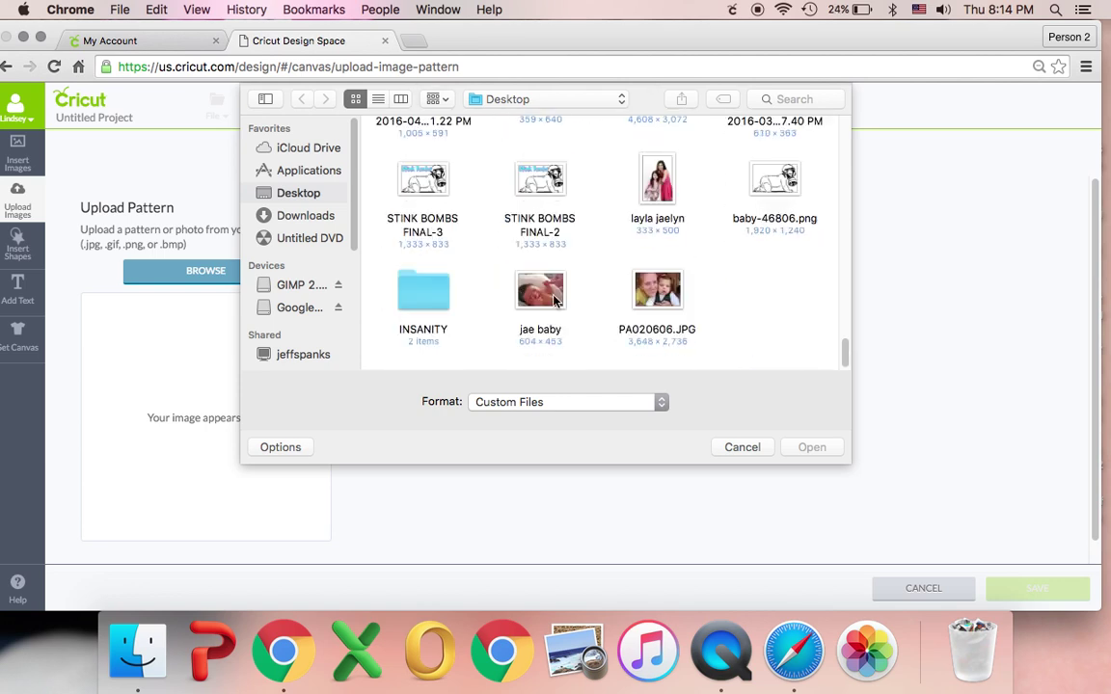
double_click(665, 304)
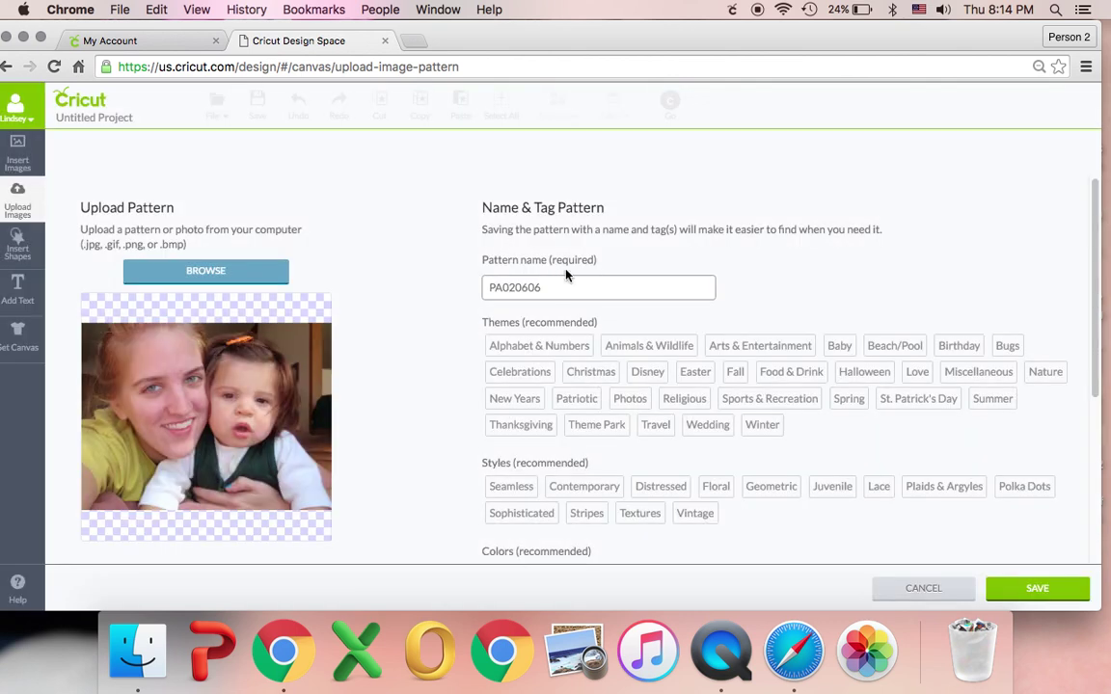
Save PA020606.JPG as a pattern and wait for the upload to finish.
left_click(1032, 597)
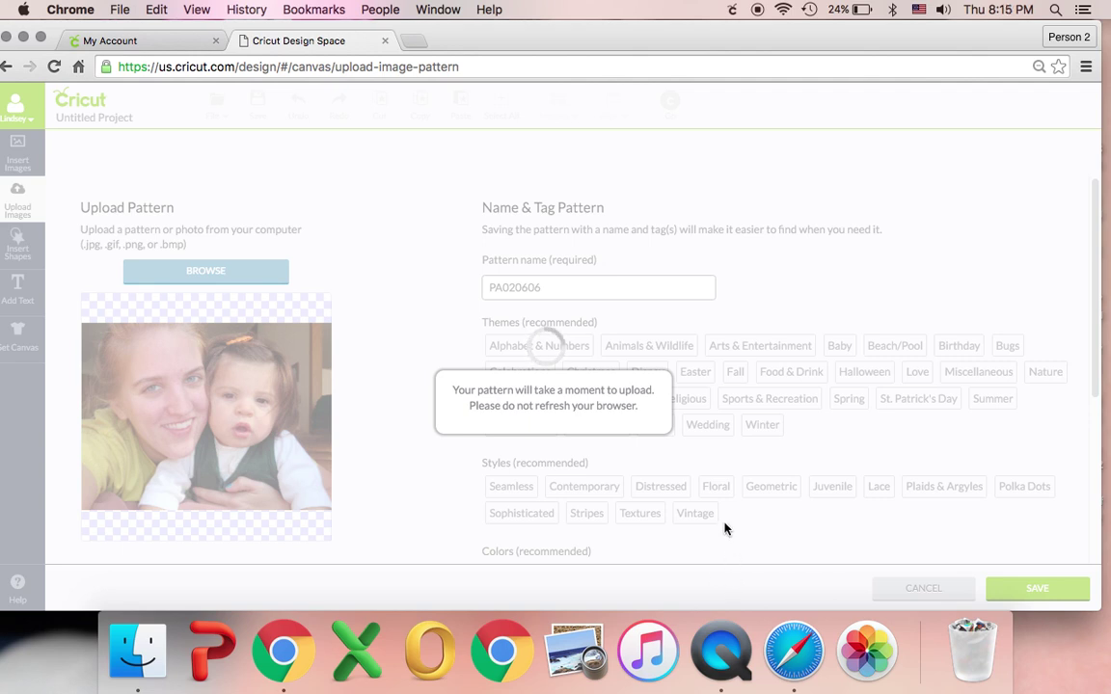
left_click_drag(924, 39, 931, 40)
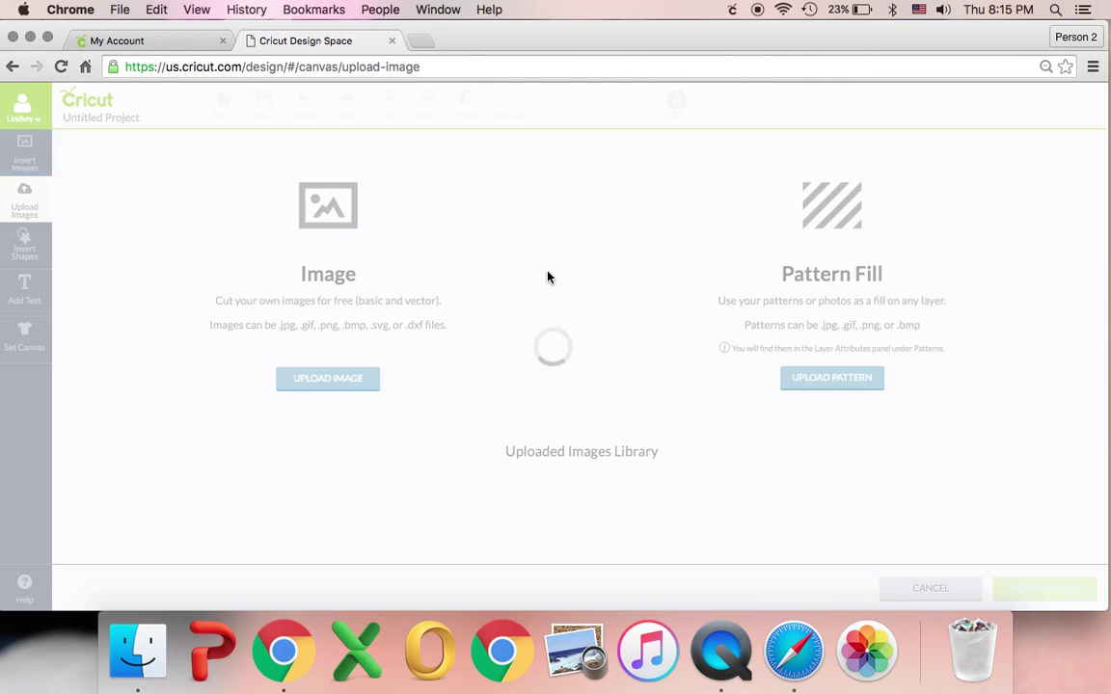
Return to the blank canvas and insert a Diamond from the basic shapes.
left_click(924, 600)
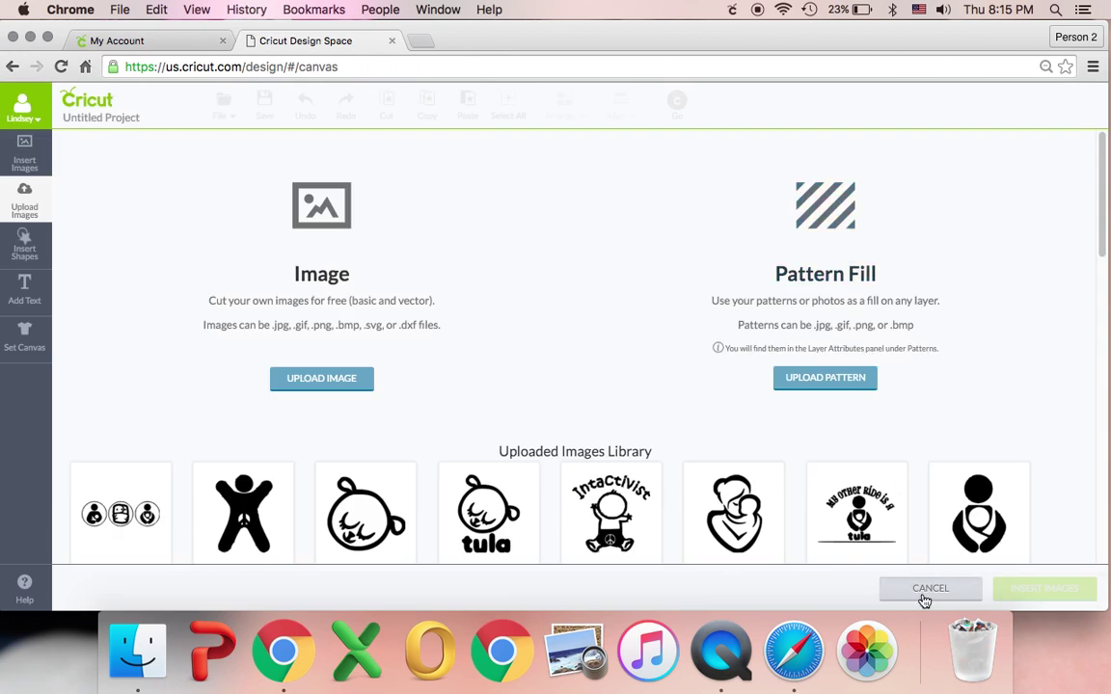
left_click(26, 248)
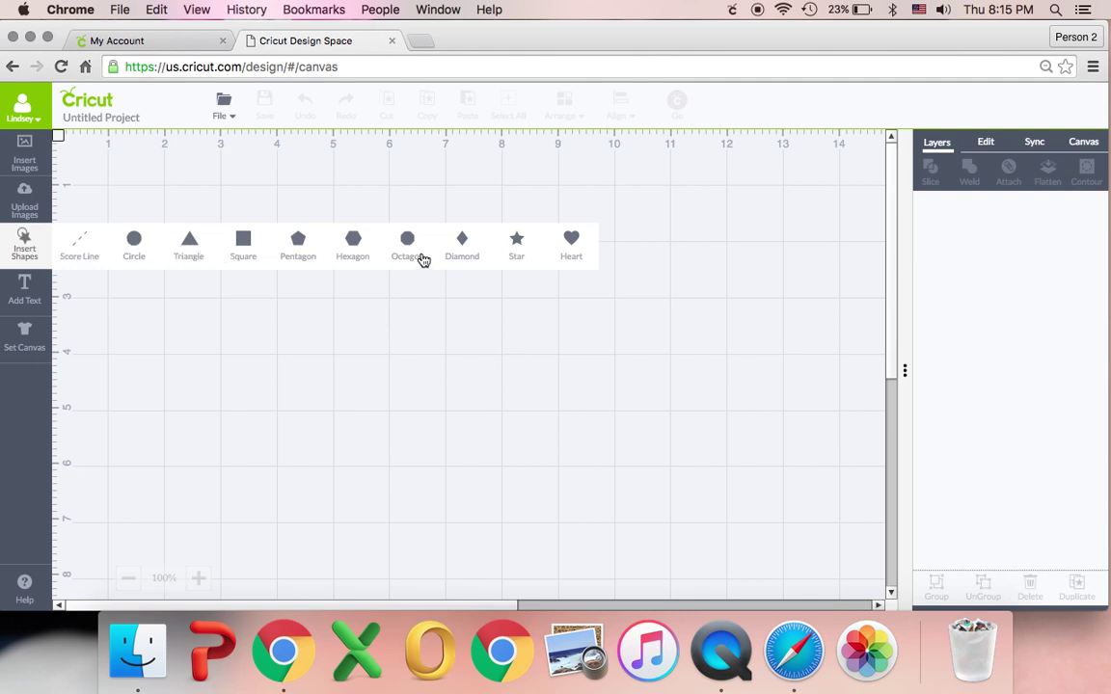
left_click(469, 243)
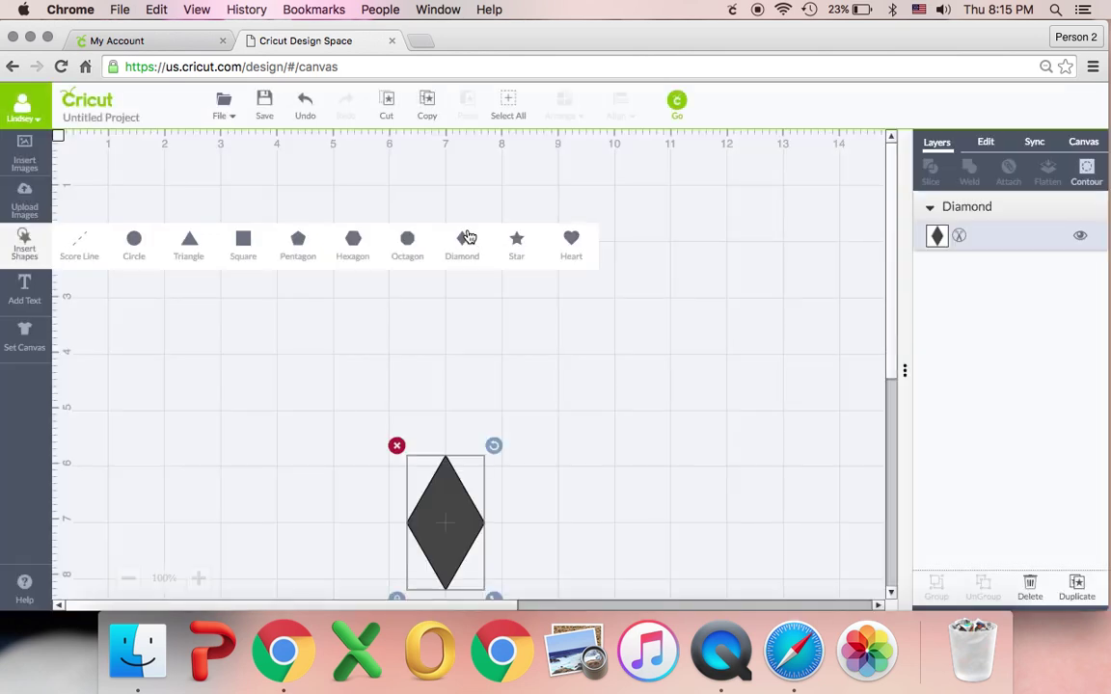
Move the diamond to the upper left and enlarge it to about 2.8 by 4.5 inches.
left_click_drag(445, 467, 333, 227)
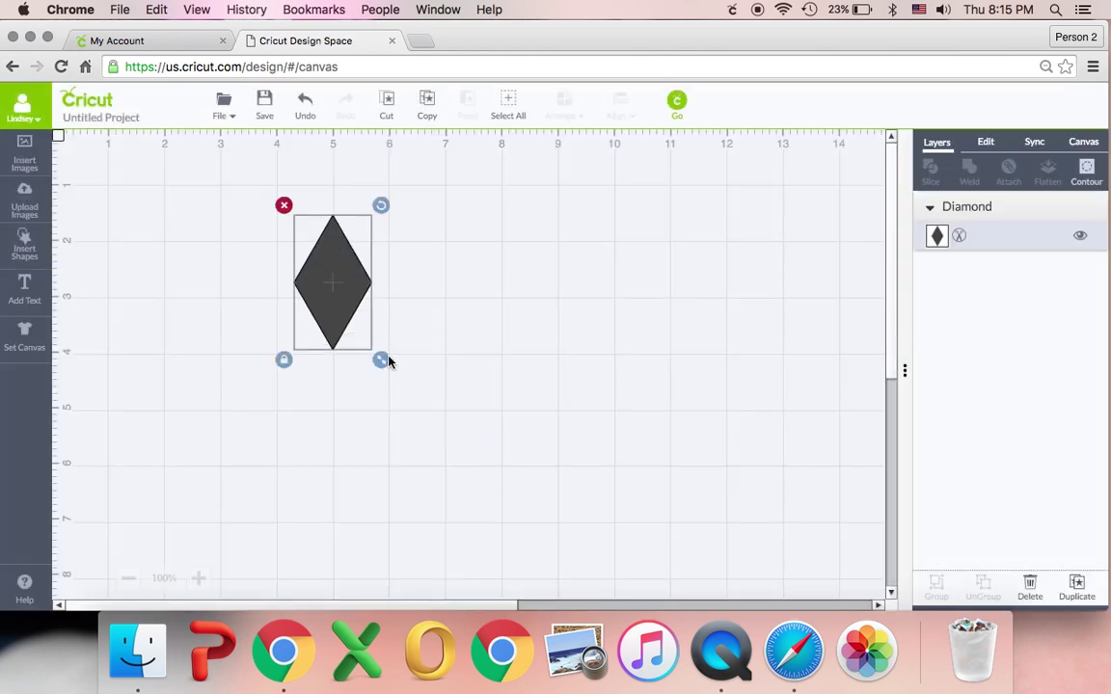
left_click_drag(390, 357, 437, 387)
left_click(339, 310)
left_click_drag(381, 359, 473, 496)
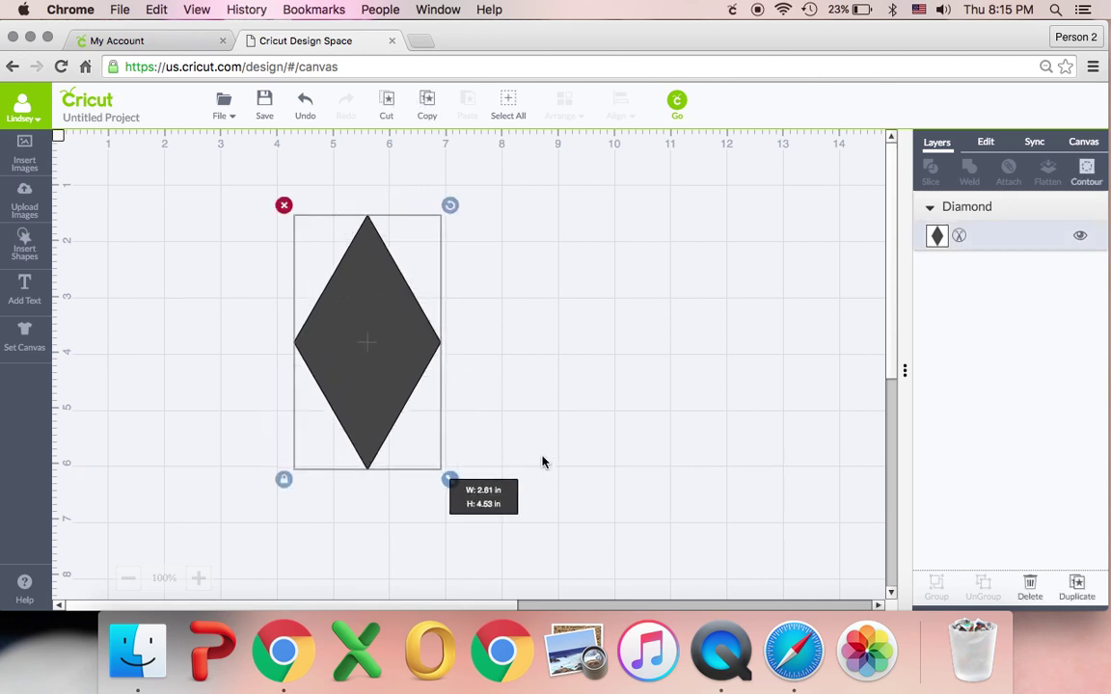
Set the diamond to Print with the first uploaded family photo as its pattern.
left_click(959, 236)
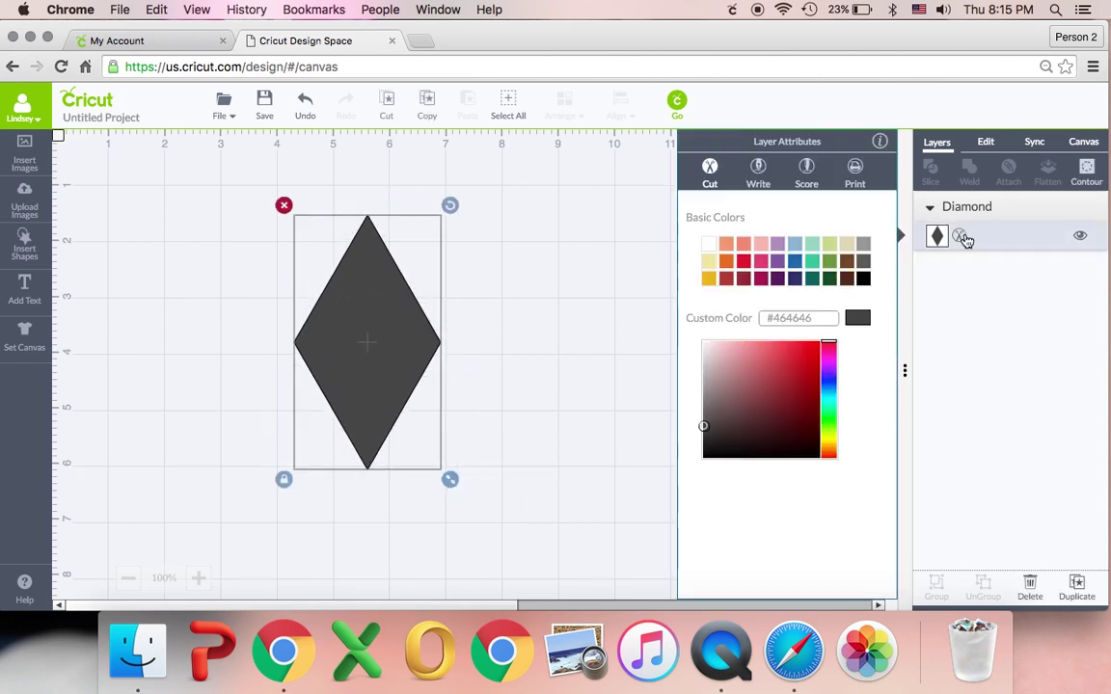
left_click(852, 176)
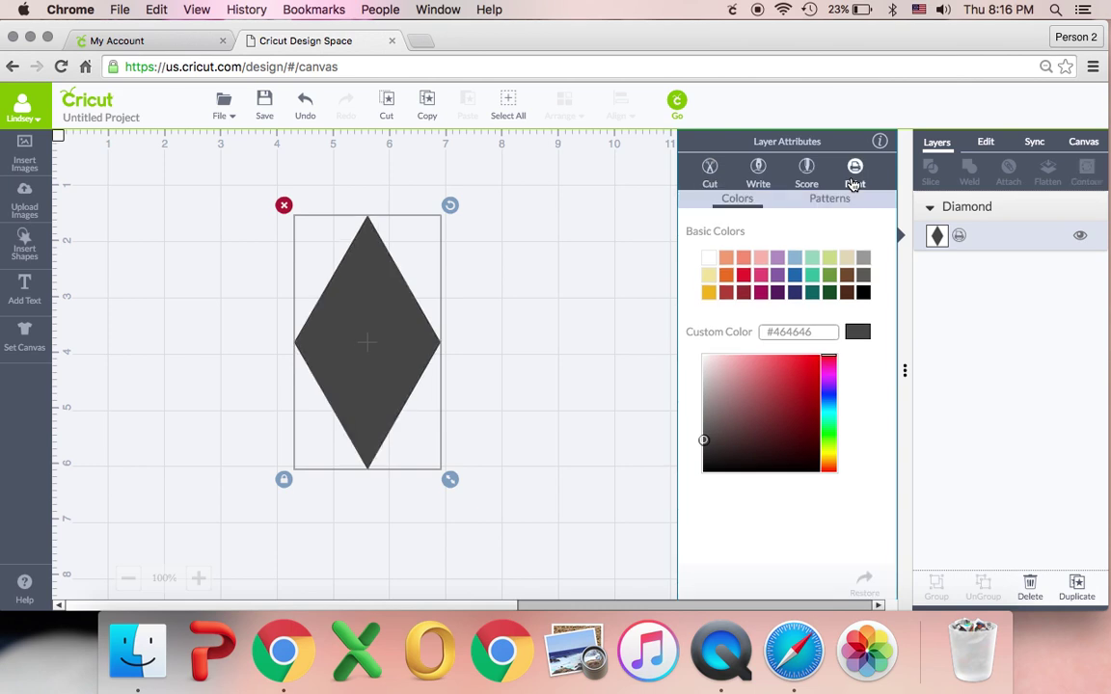
left_click(831, 200)
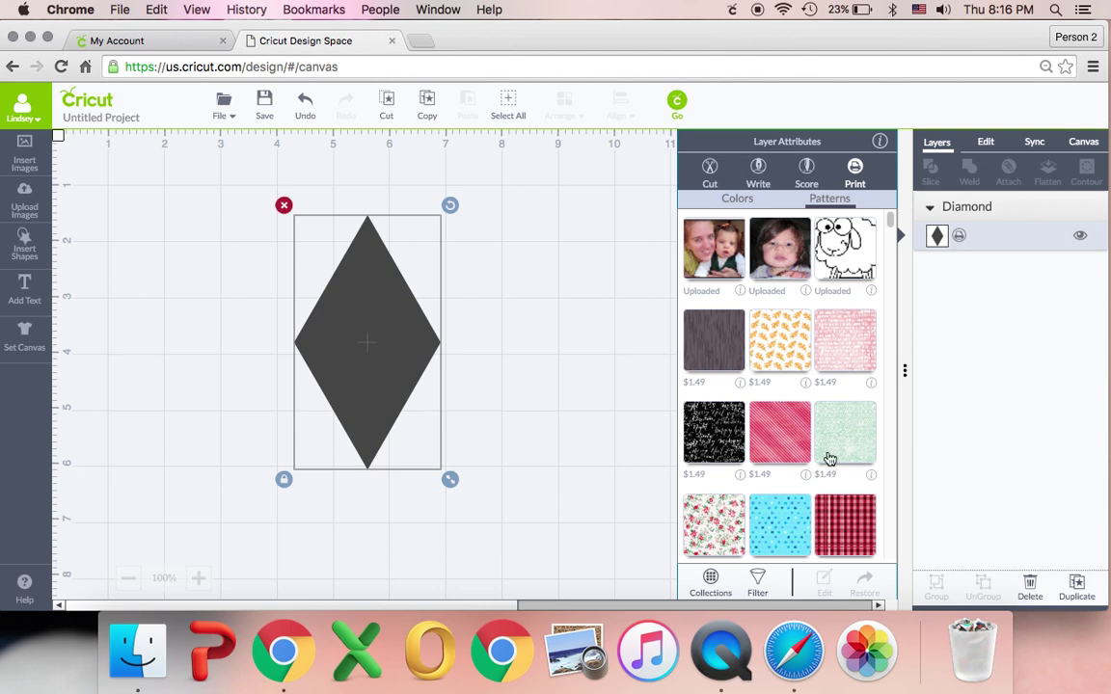
left_click(714, 256)
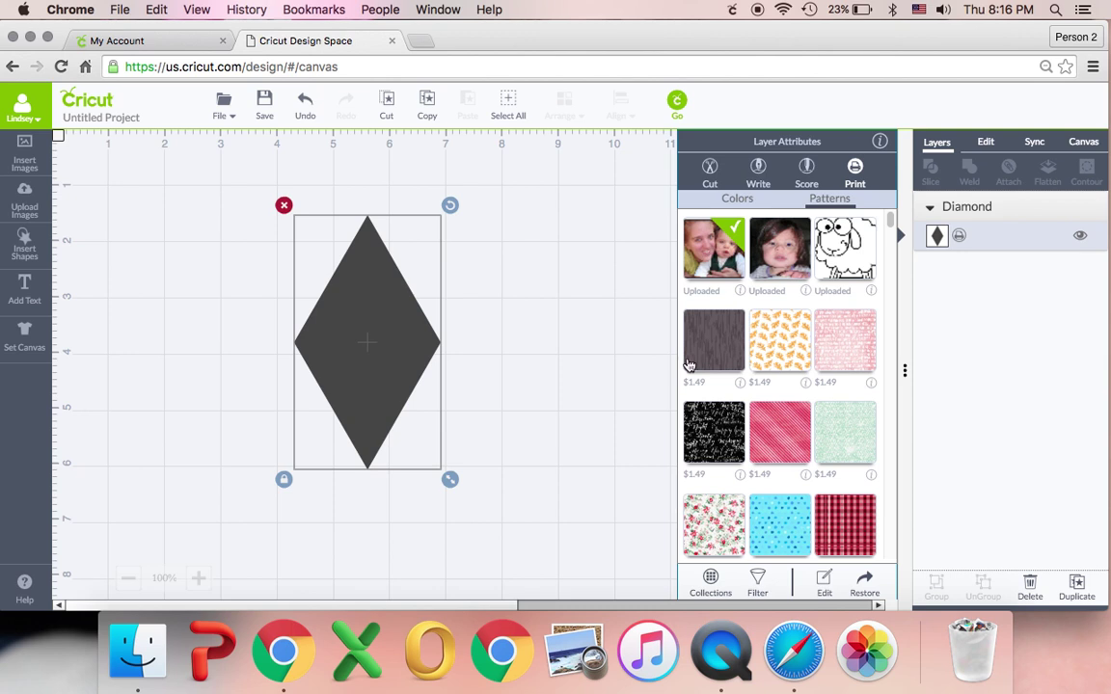
Shift the diamond up and to the left on the canvas.
scroll(709, 339, "down", 1)
scroll(709, 343, "down", 4)
scroll(708, 342, "down", 5)
scroll(709, 342, "down", 1)
left_click_drag(359, 342, 309, 304)
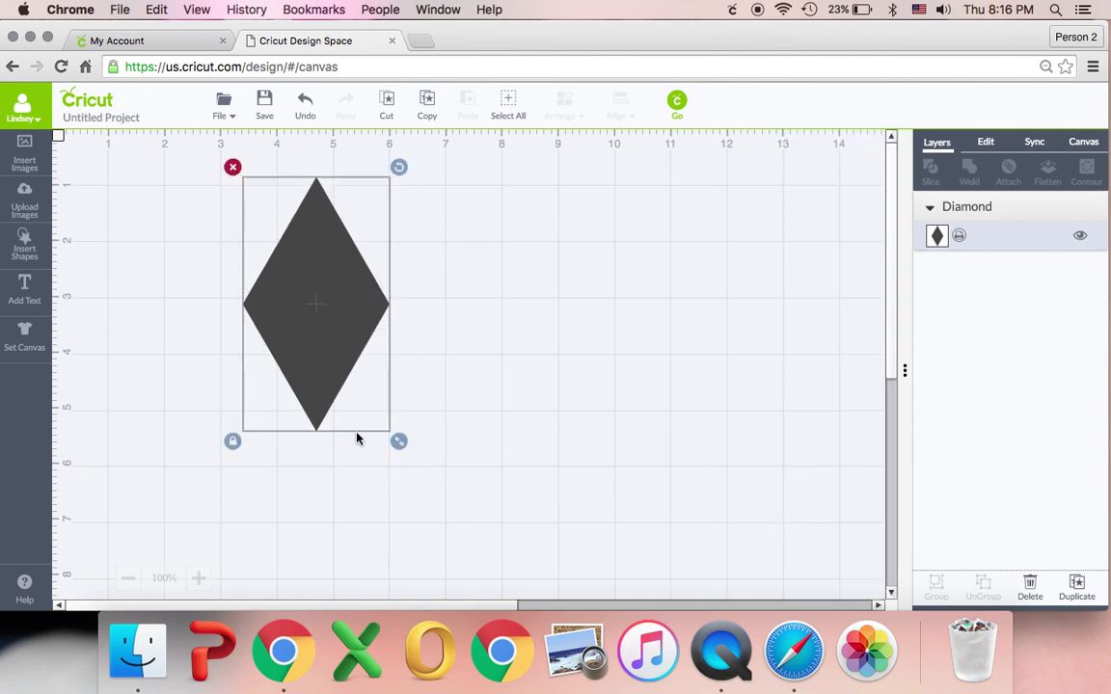
Enlarge the diamond and browse the Layer Attributes Patterns list until the family photo fill shows.
left_click_drag(398, 441, 464, 554)
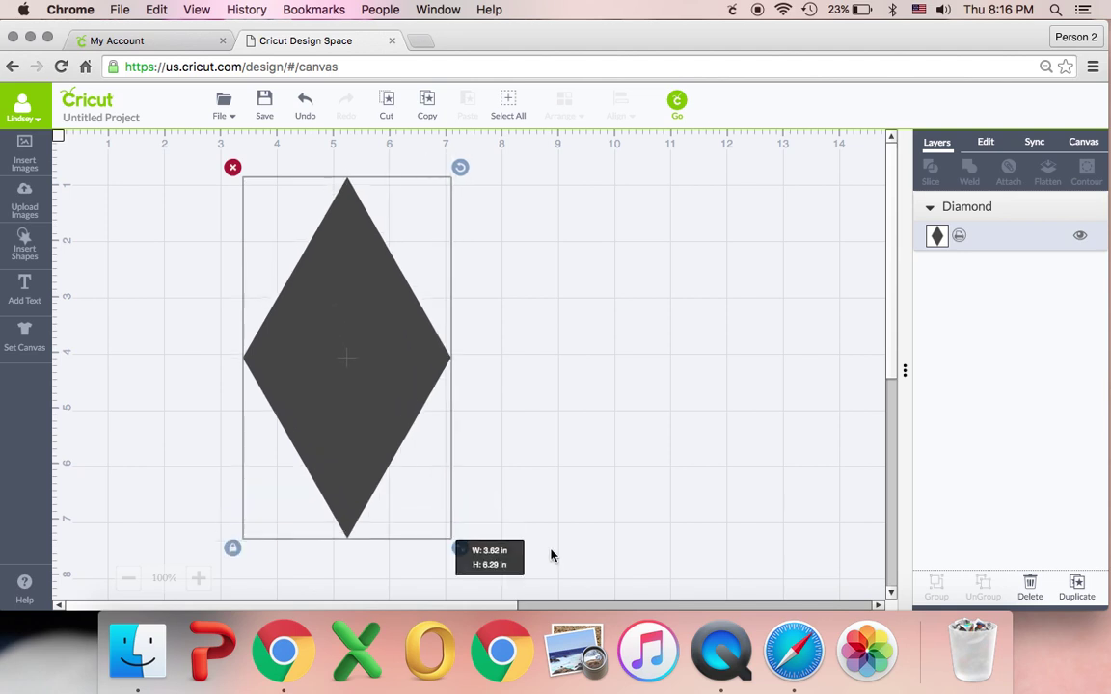
left_click(959, 238)
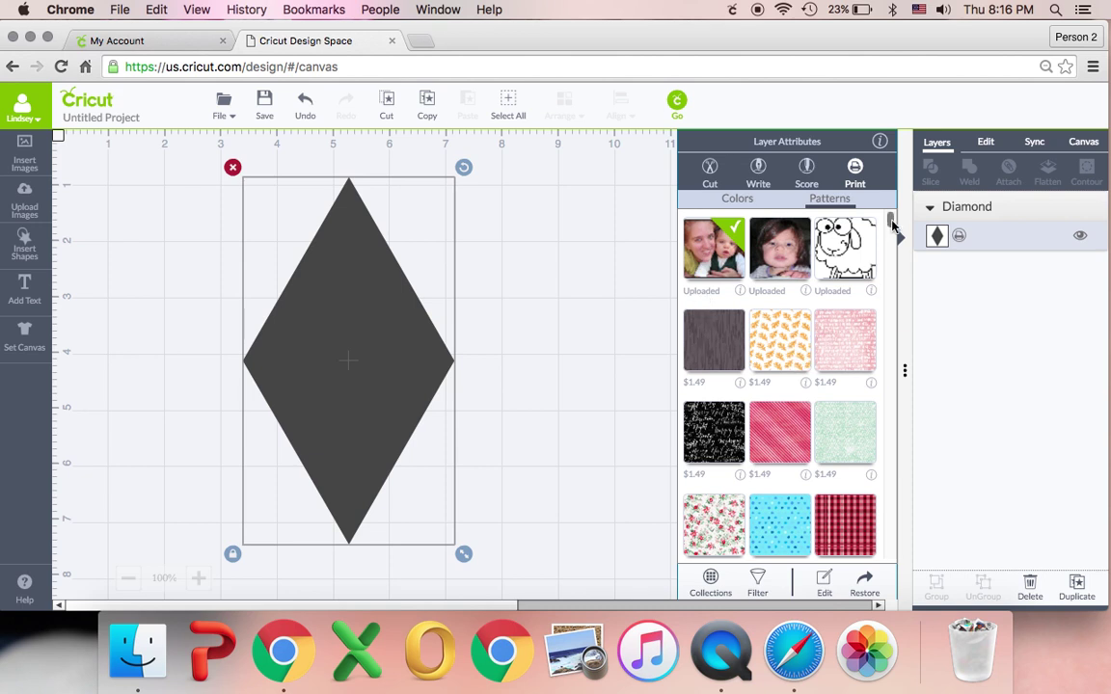
left_click_drag(892, 227, 894, 256)
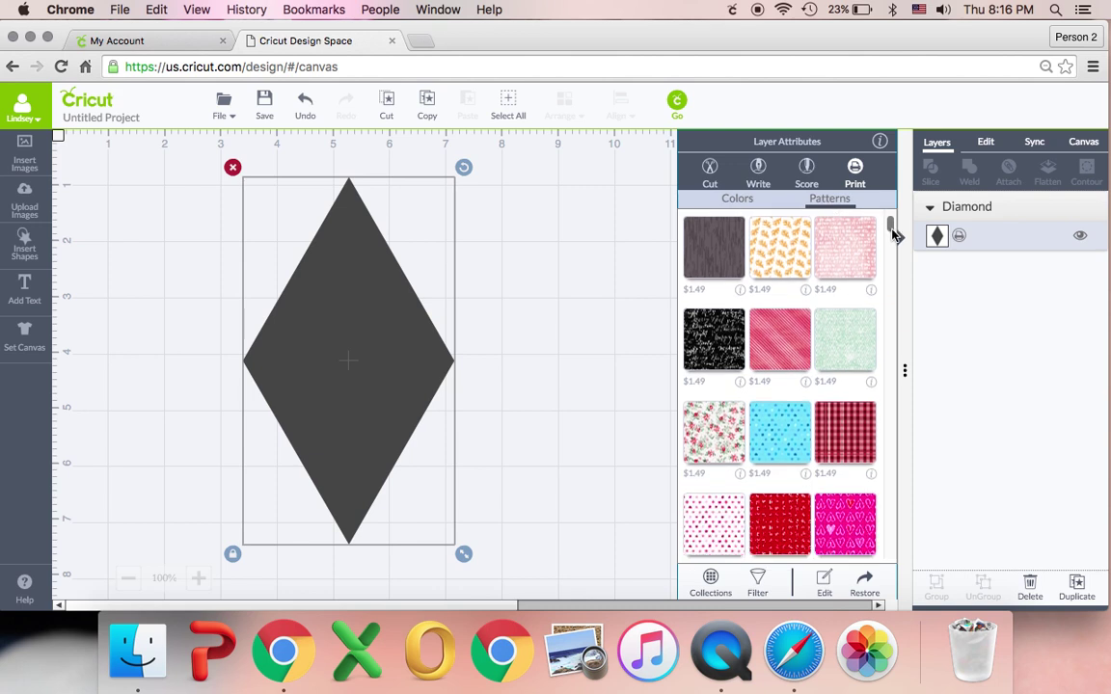
scroll(894, 257, "down", 2)
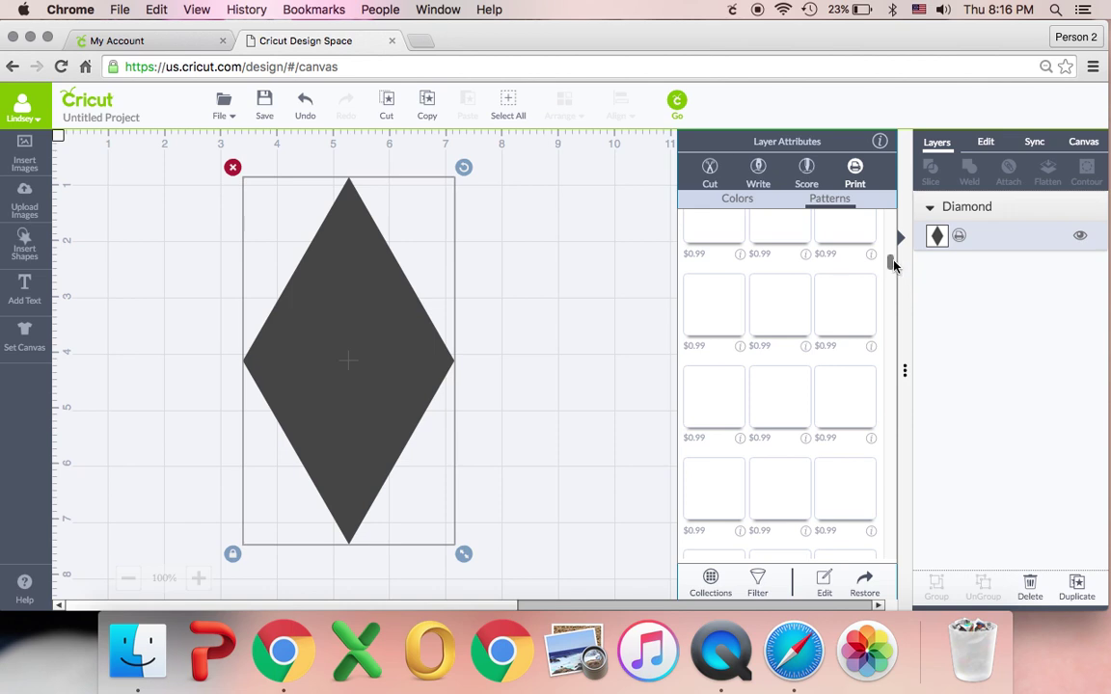
left_click_drag(894, 265, 907, 306)
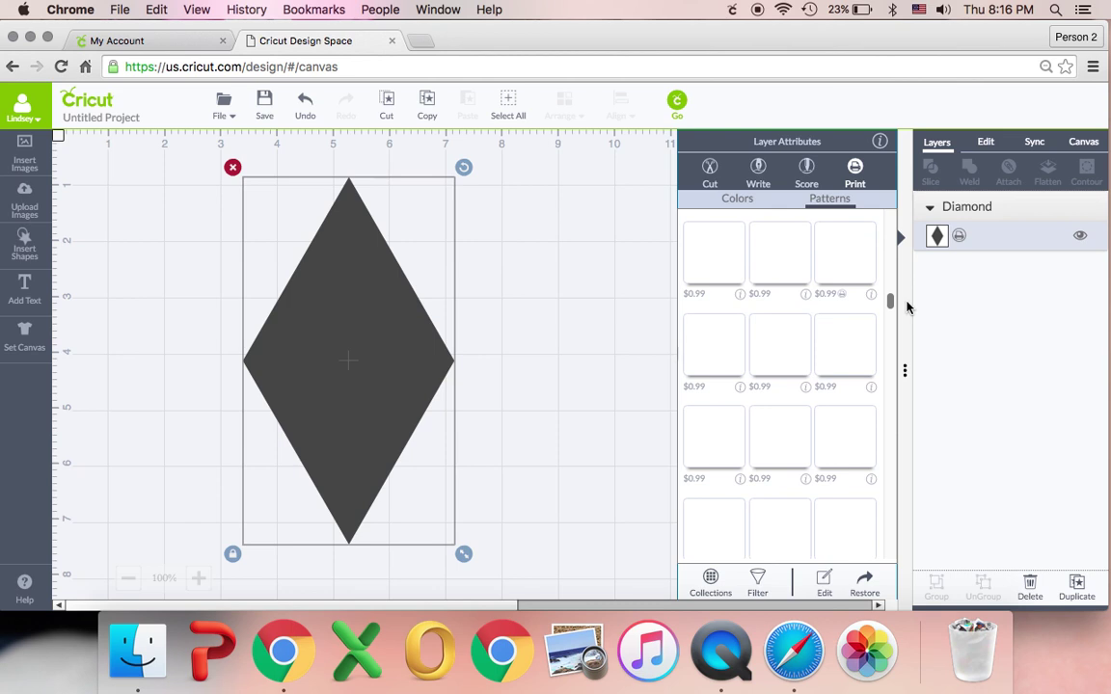
left_click_drag(906, 307, 904, 309)
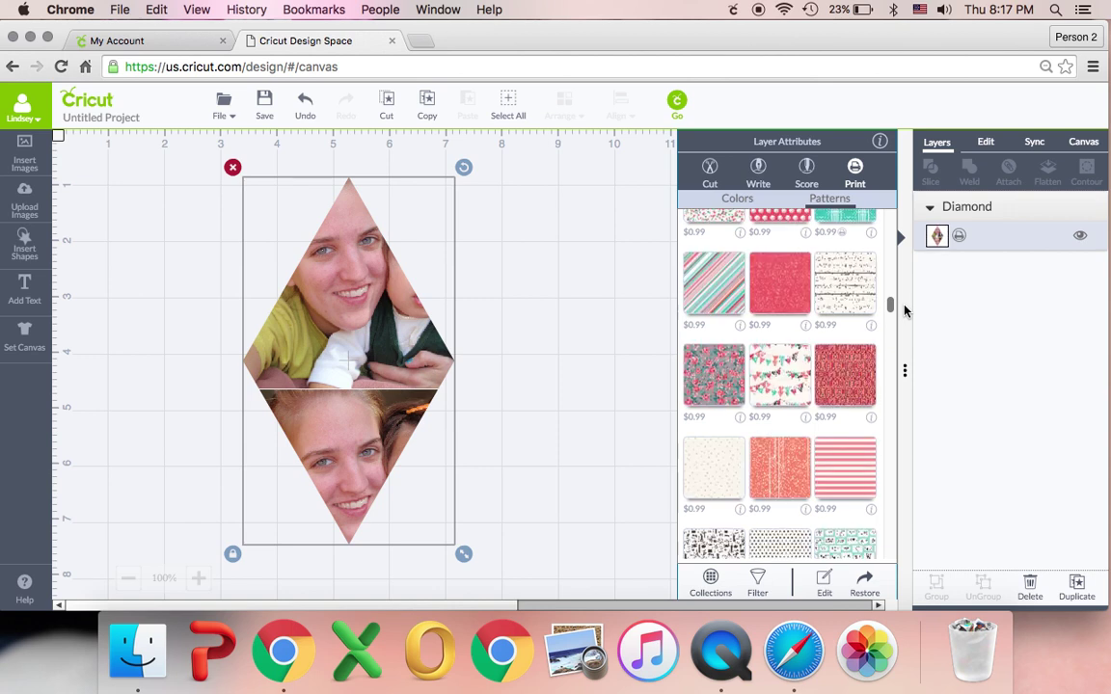
Adjust the pattern options in the Layer Attributes panel.
left_click_drag(905, 323, 904, 322)
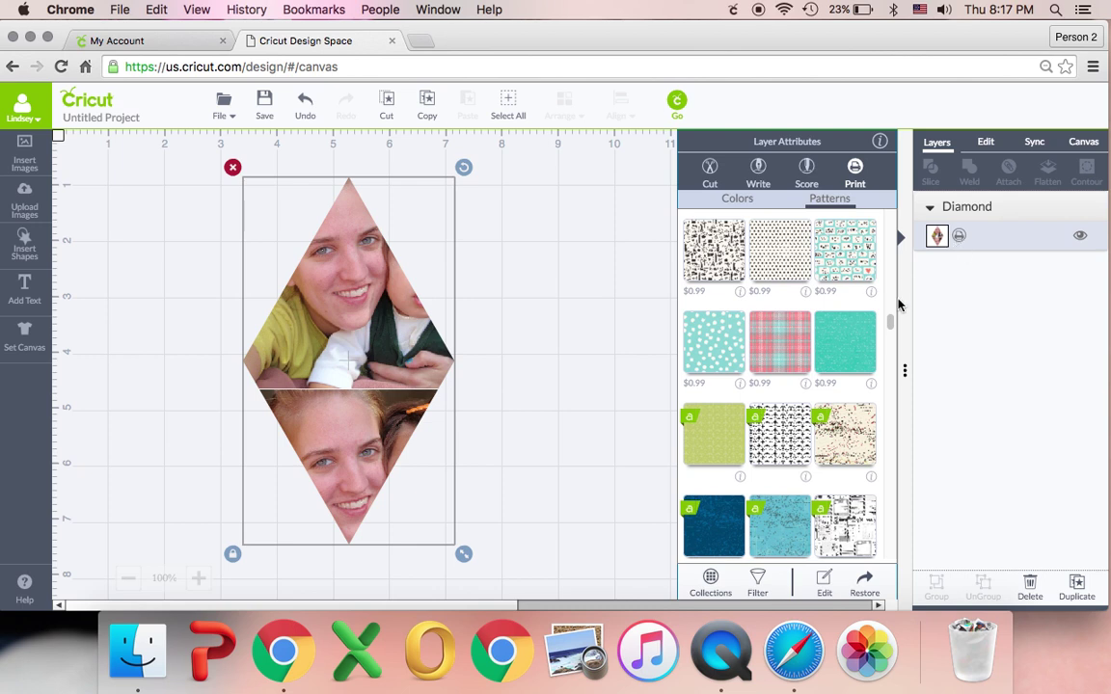
left_click_drag(890, 322, 890, 328)
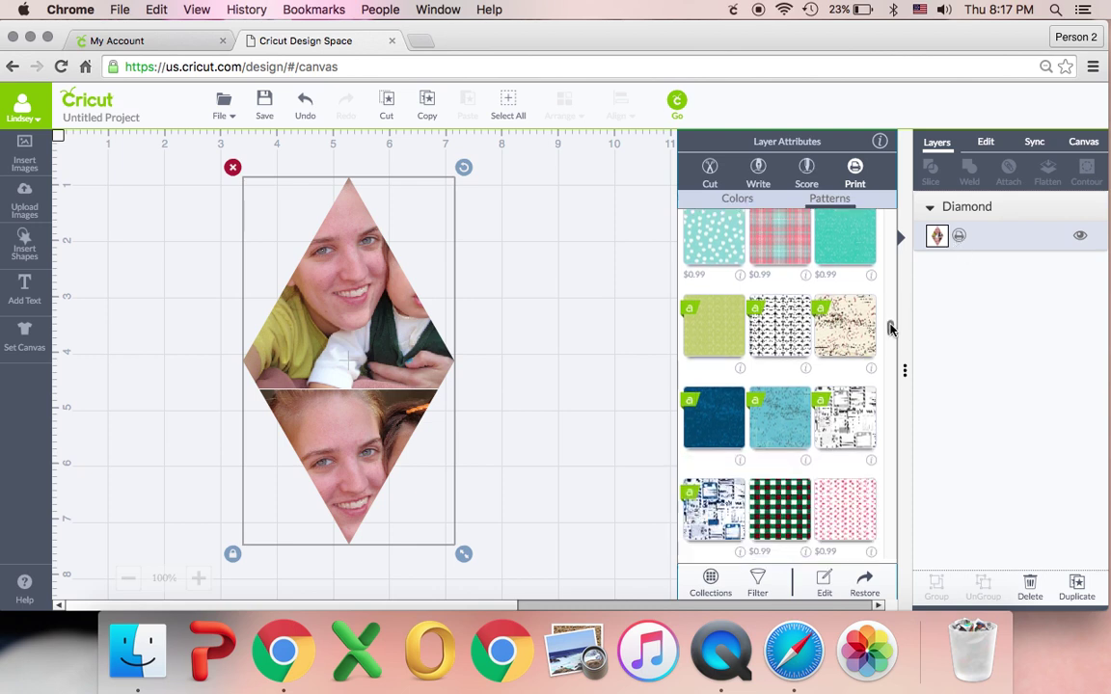
left_click_drag(890, 329, 893, 333)
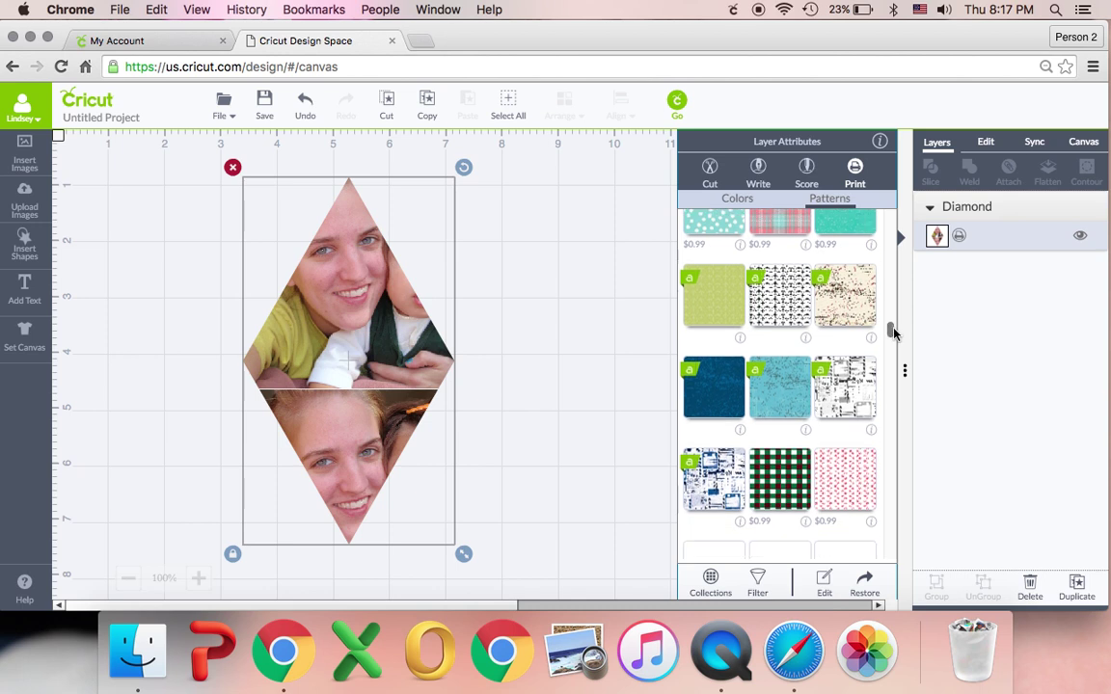
scroll(893, 334, "down", 2)
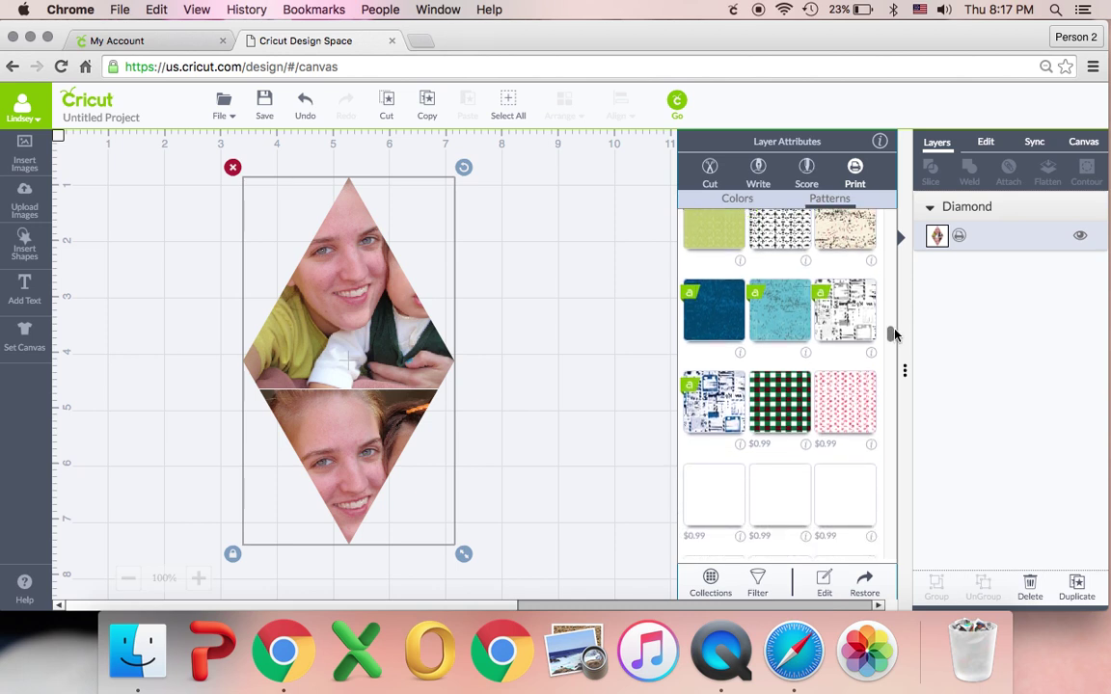
scroll(893, 334, "up", 2)
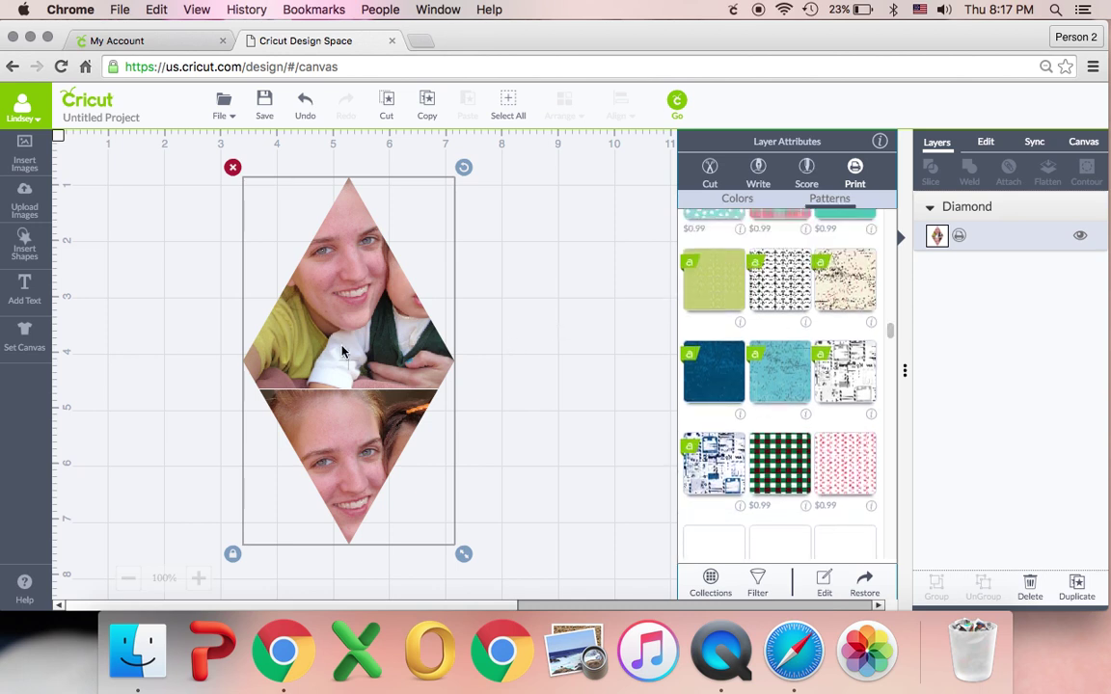
Close the pattern panel, nudge the photo diamond, and scale it to about 4.5 inches wide.
left_click(346, 311)
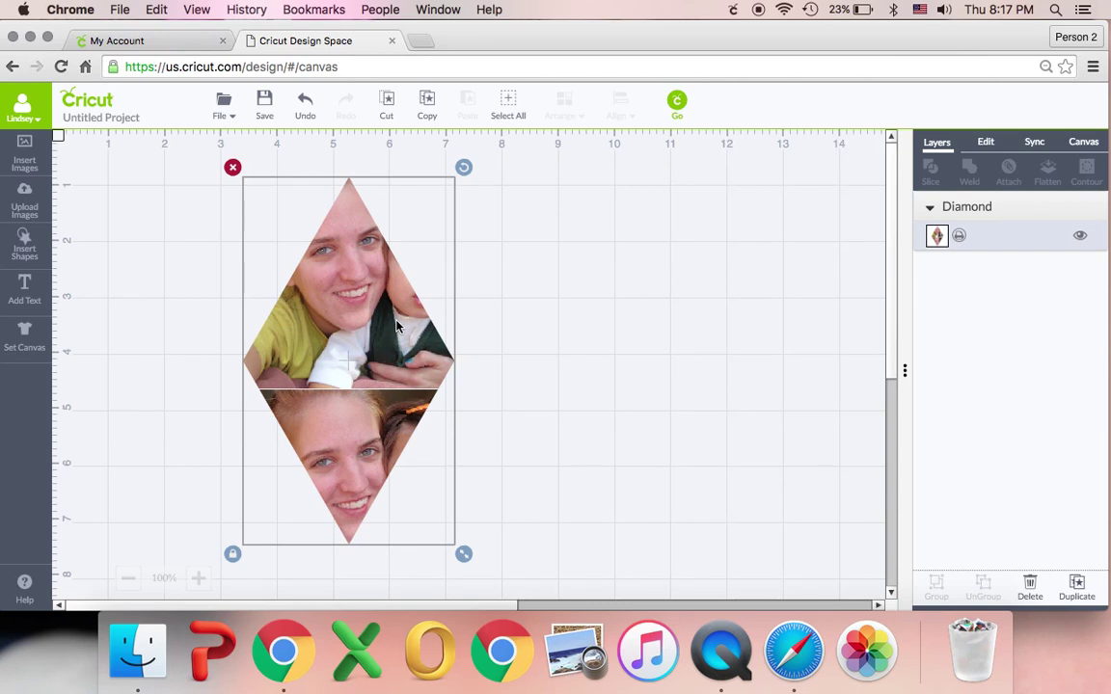
left_click_drag(425, 409, 430, 399)
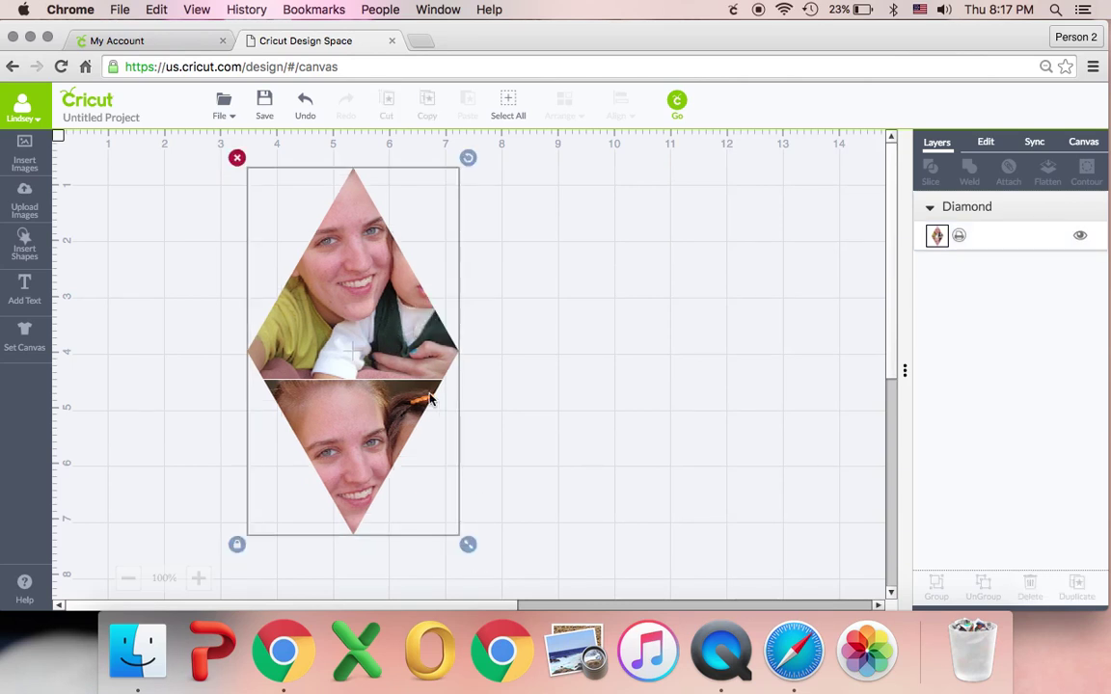
left_click(438, 355)
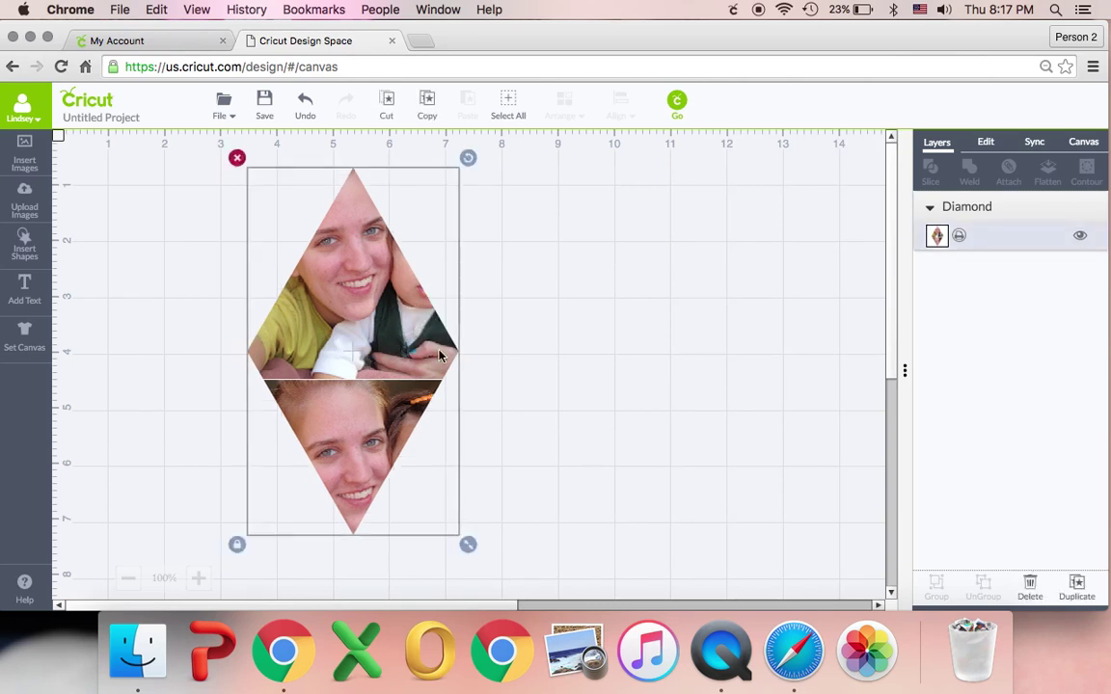
left_click_drag(469, 543, 530, 617)
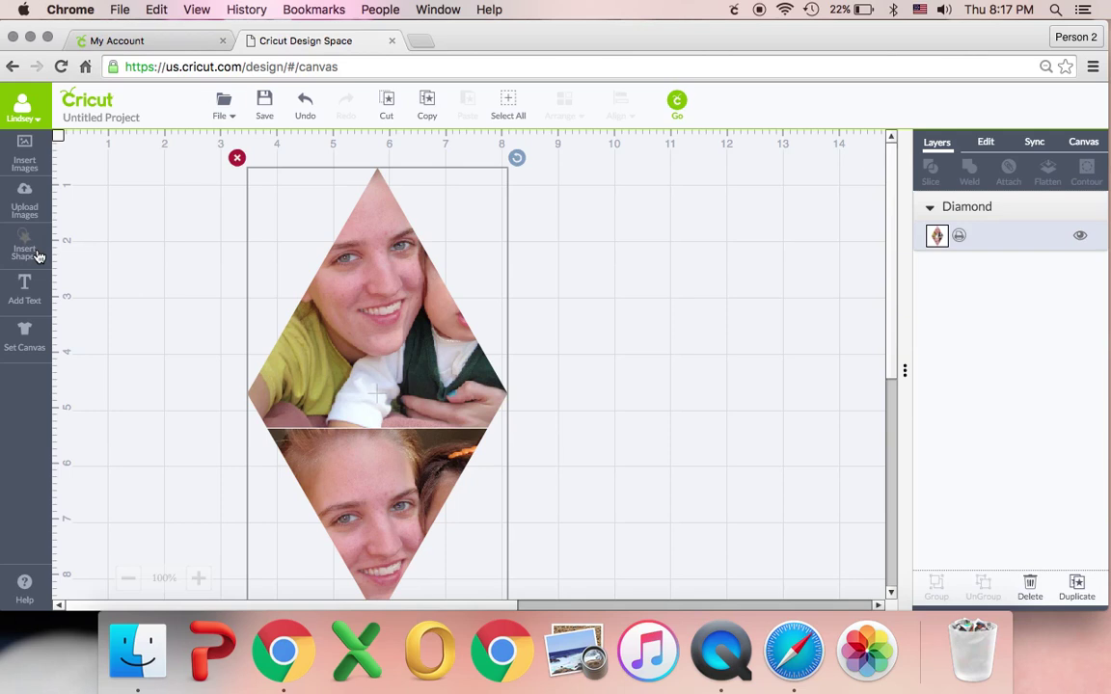
Insert a Heart from the basic shapes beside the photo diamond.
left_click(36, 253)
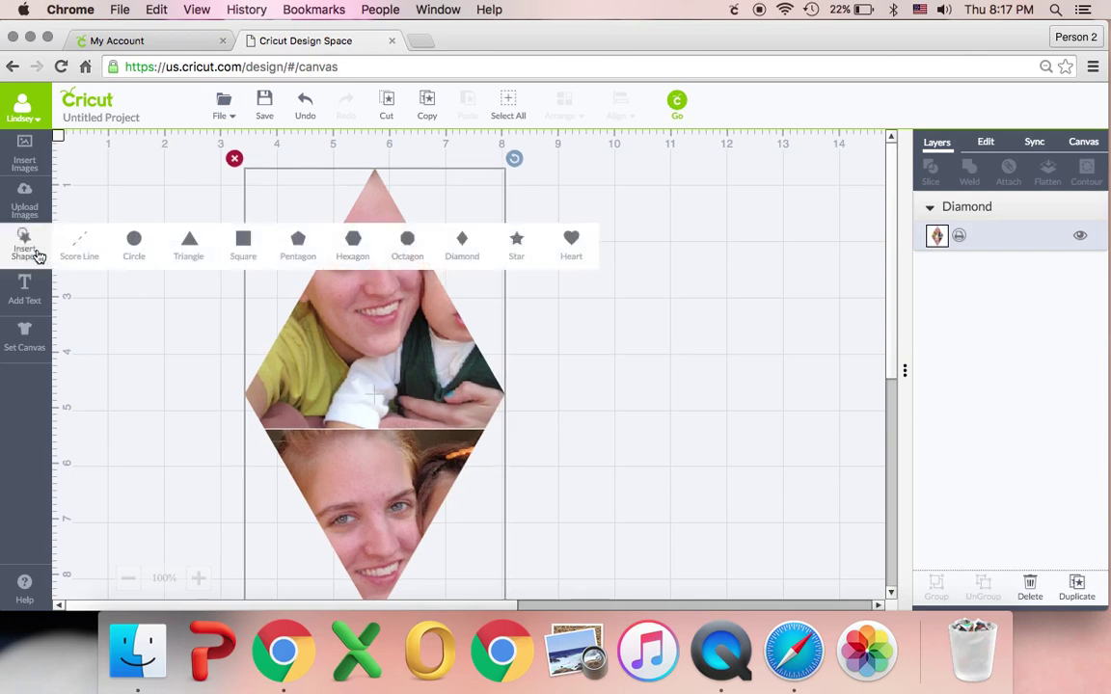
left_click(569, 247)
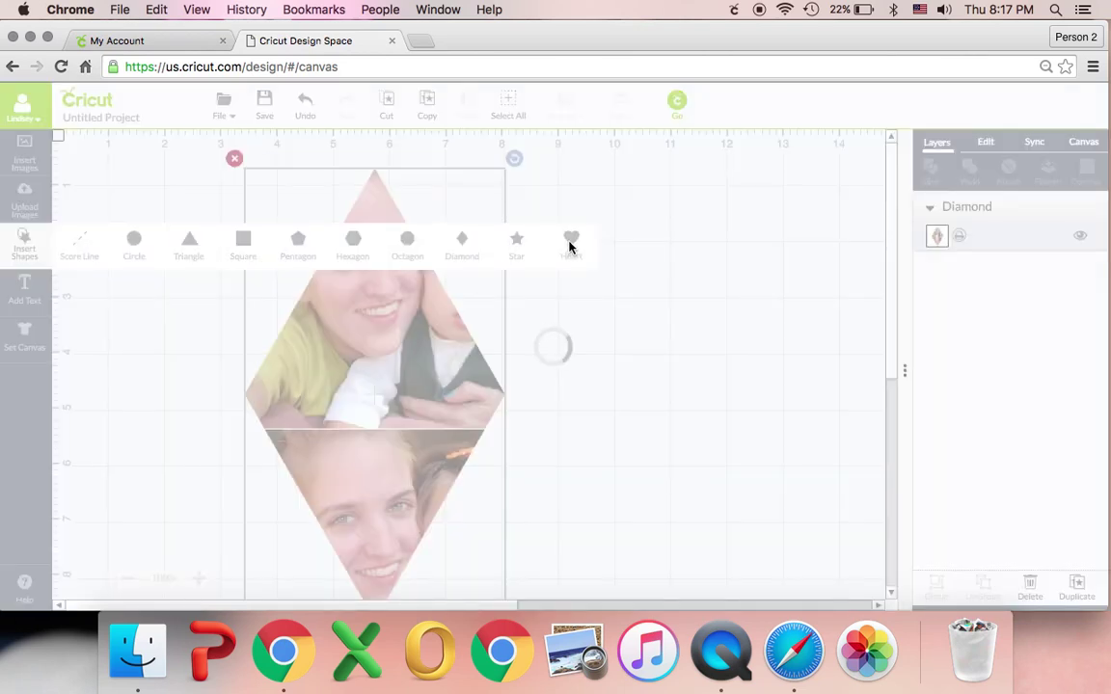